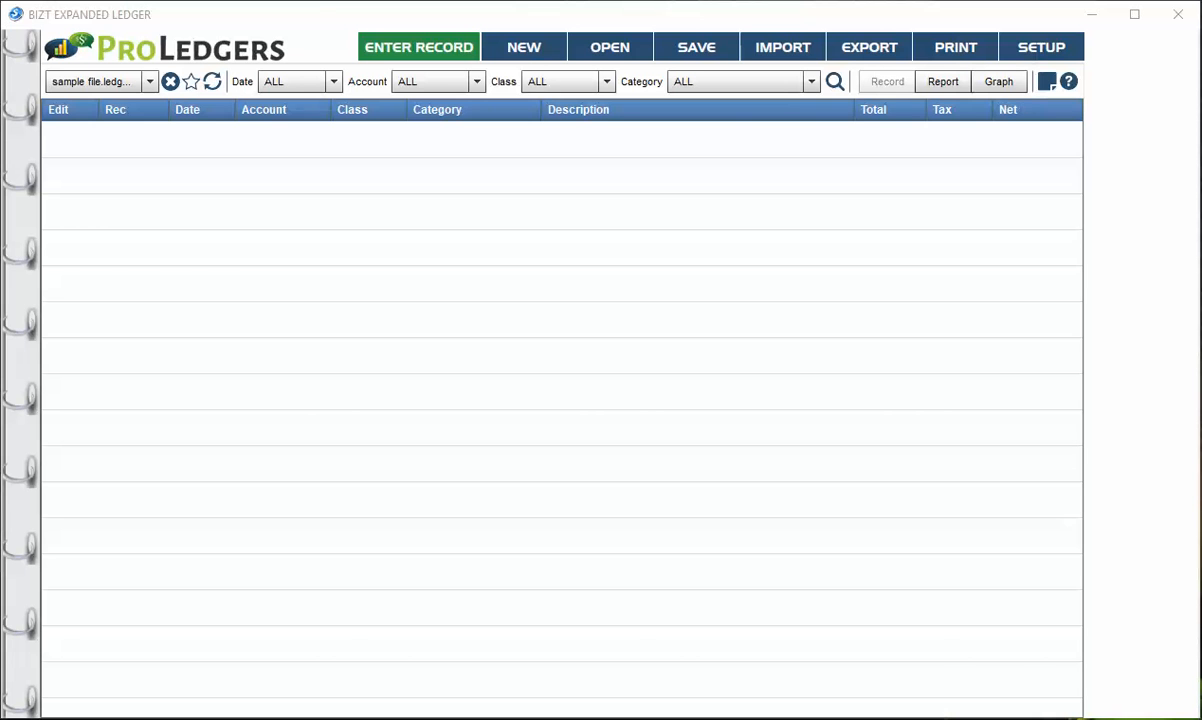
- Start a new record with account Visa, class General Business and category Automotive Gas & Oil
{"action": "left_click", "coordinate": [394, 50]}
{"action": "left_click", "coordinate": [550, 198]}
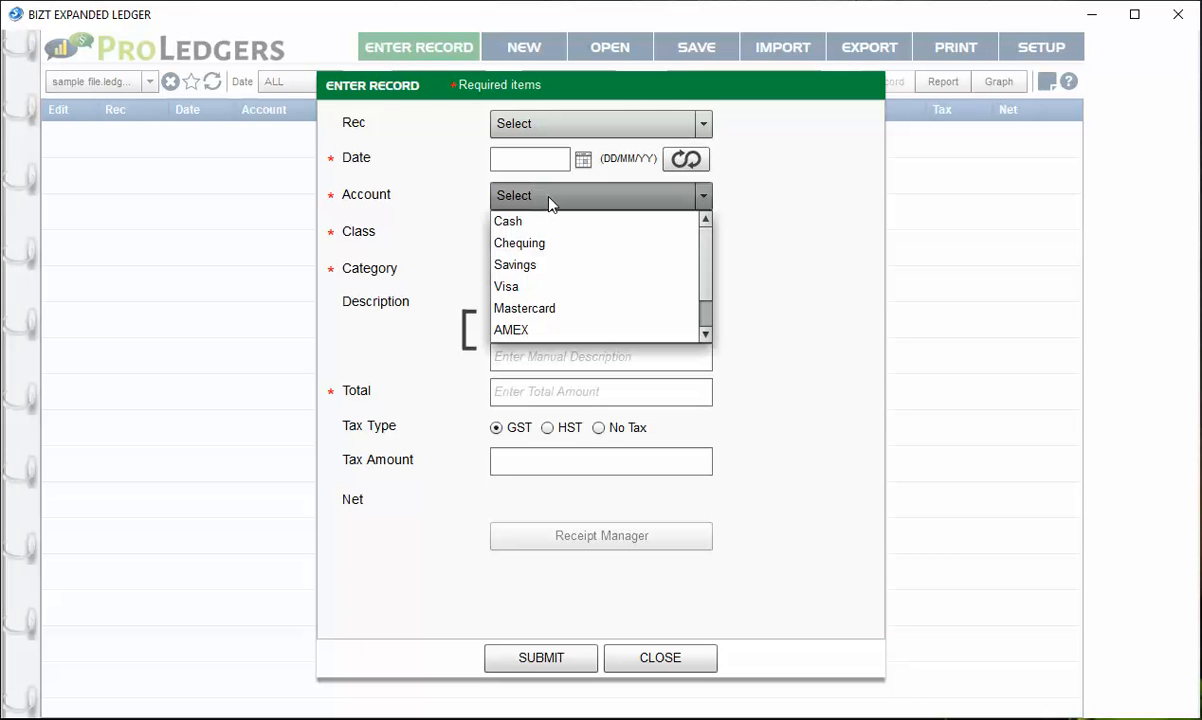
{"action": "left_click", "coordinate": [550, 245]}
{"action": "left_click", "coordinate": [555, 197]}
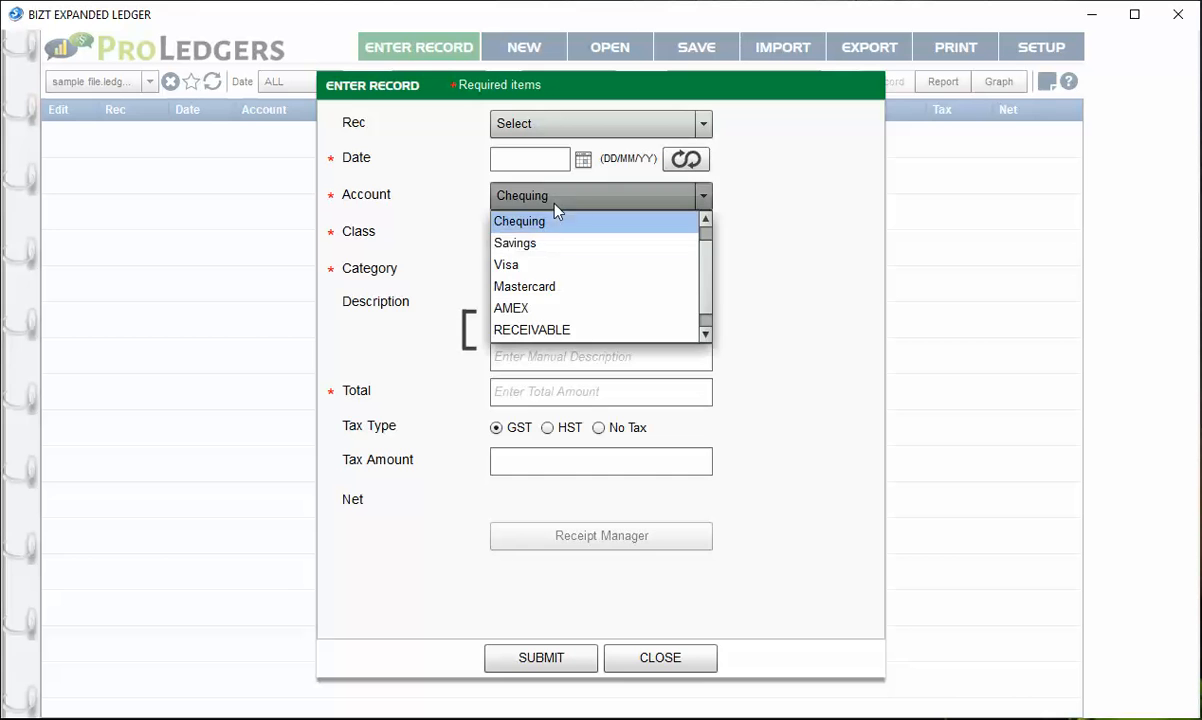
{"action": "left_click", "coordinate": [553, 264]}
{"action": "left_click", "coordinate": [528, 232]}
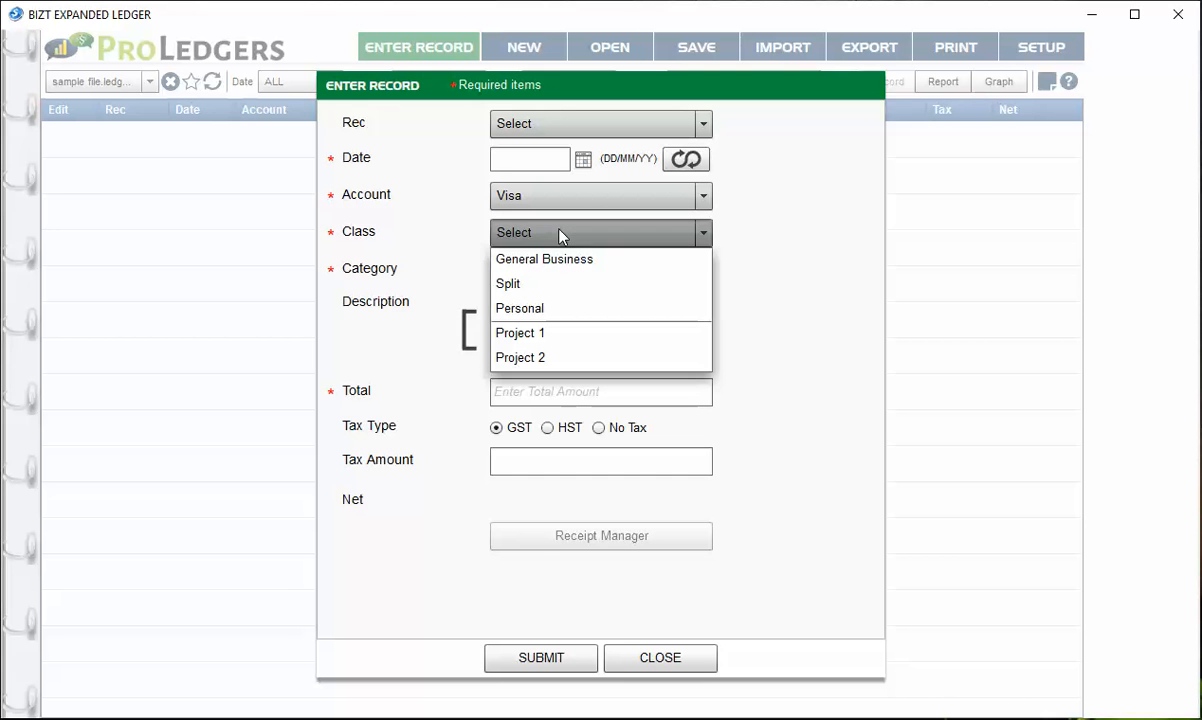
{"action": "left_click", "coordinate": [568, 262]}
{"action": "left_click", "coordinate": [569, 269]}
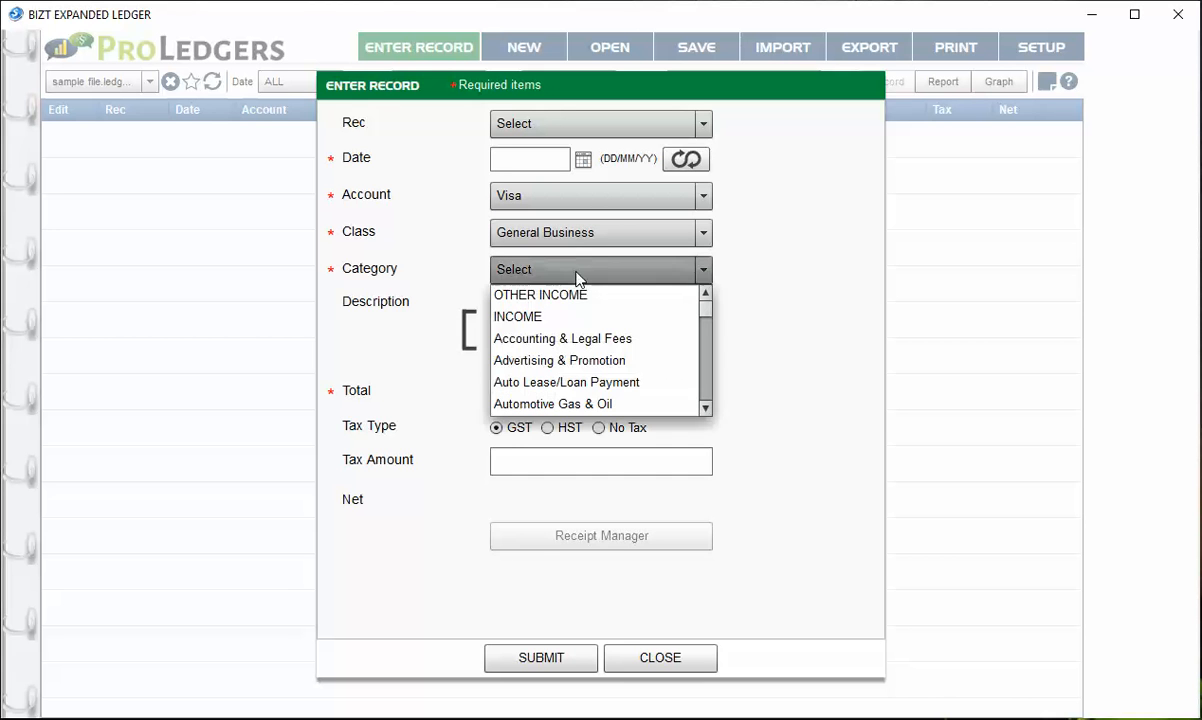
{"action": "left_click", "coordinate": [600, 404]}
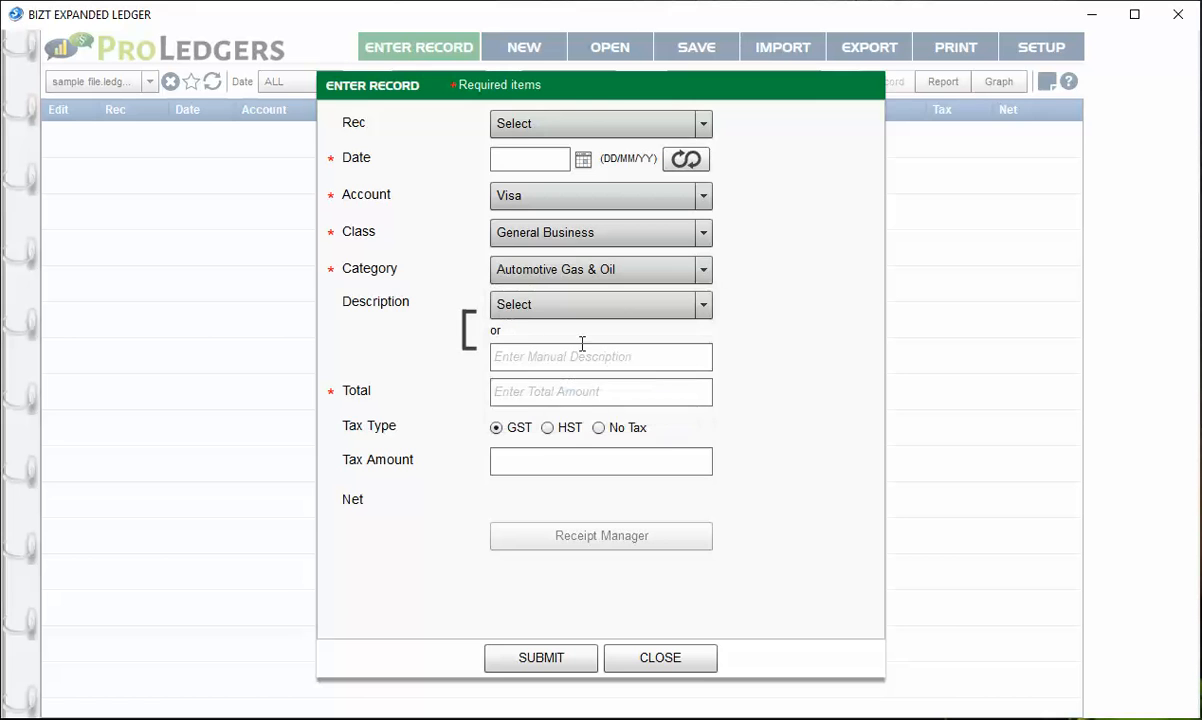
- Enter a total of 105.00 for the new record with the GST tax type
{"action": "left_click", "coordinate": [589, 390]}
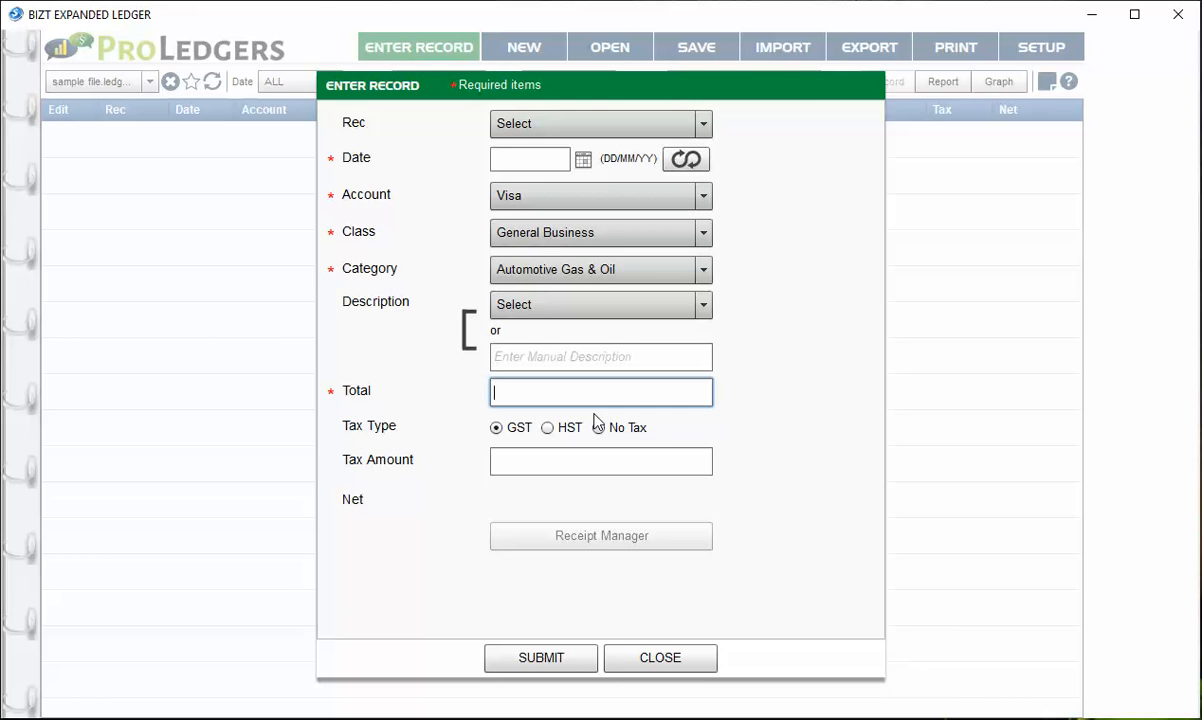
{"action": "type", "text": "10"}
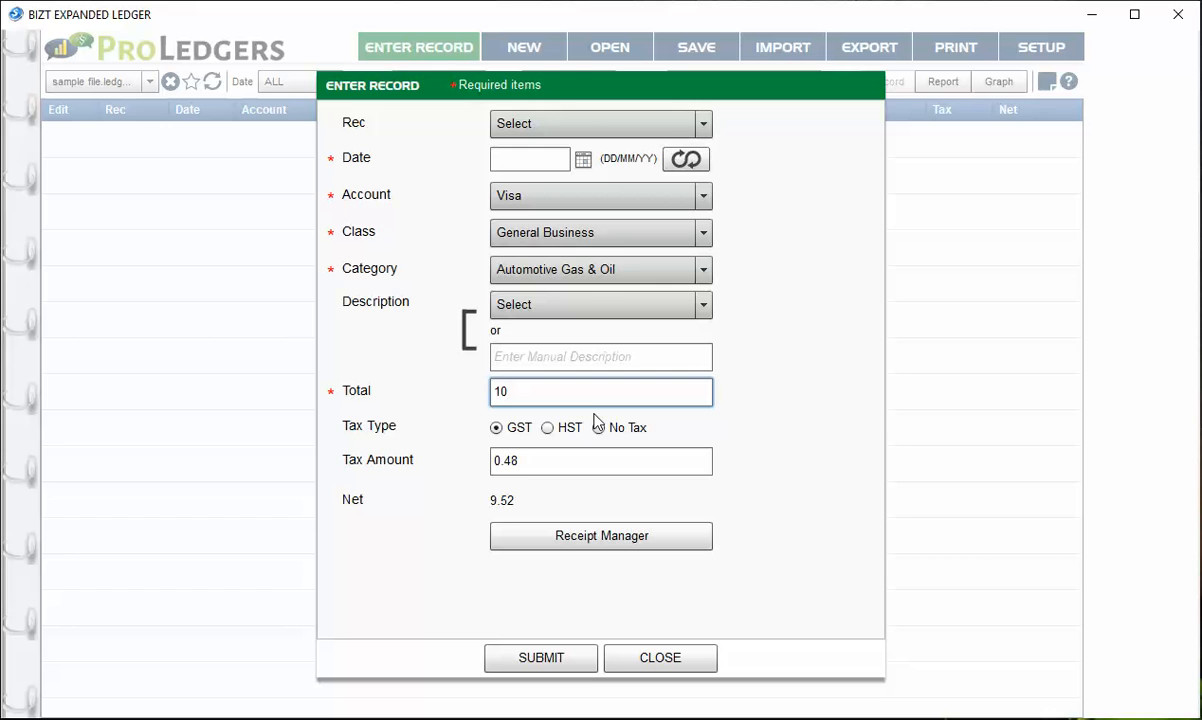
{"action": "type", "text": "5.00"}
{"action": "left_click", "coordinate": [689, 465]}
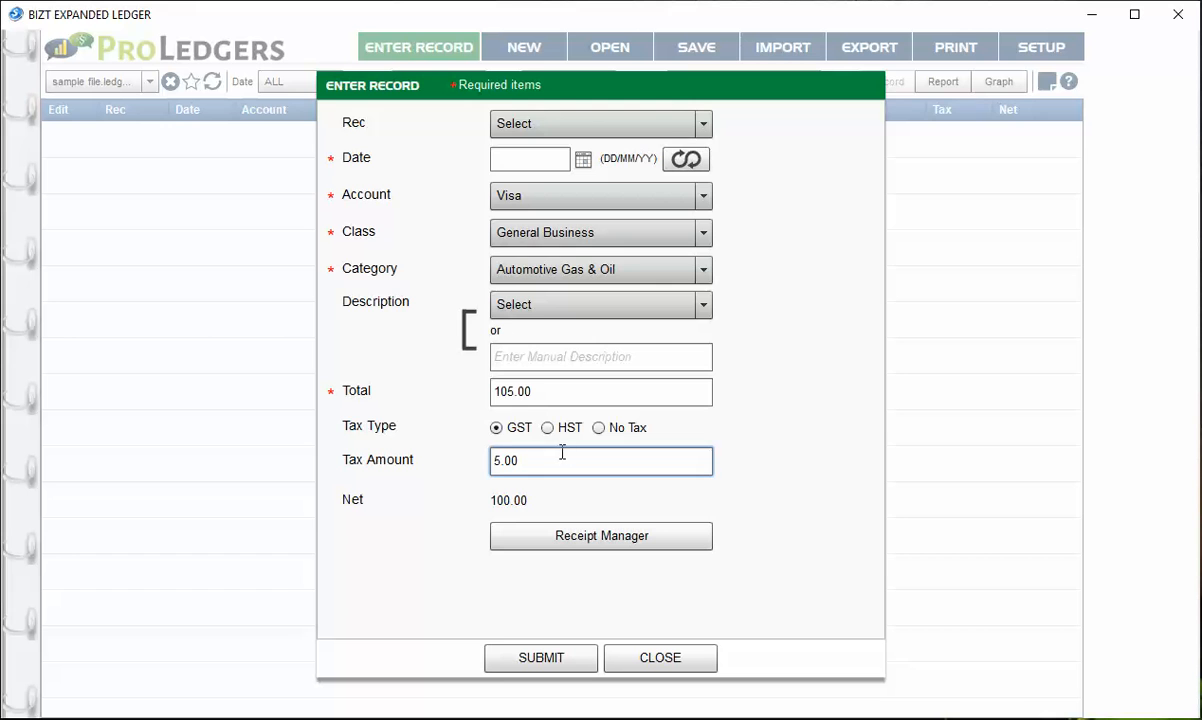
- Set the new record's total to 113.00, keeping GST as the tax type
{"action": "left_click", "coordinate": [512, 391]}
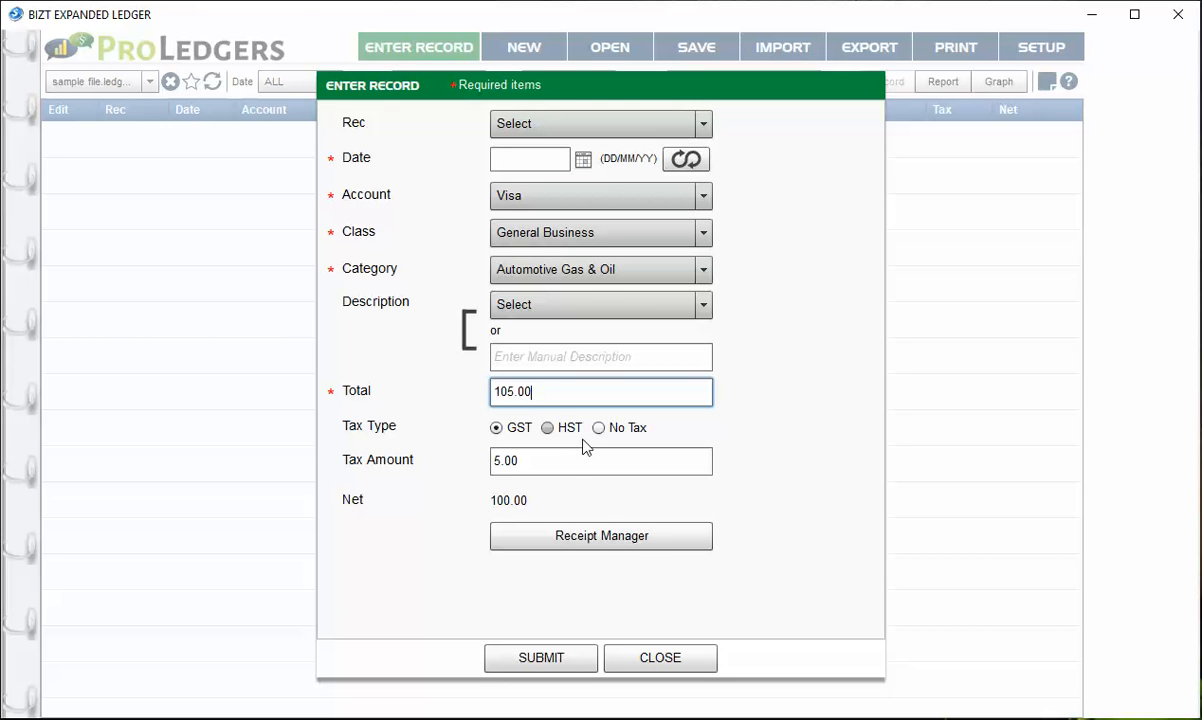
{"action": "left_click_drag", "start_coordinate": [561, 395], "coordinate": [478, 422]}
{"action": "type", "text": "113"}
{"action": "left_click", "coordinate": [677, 463]}
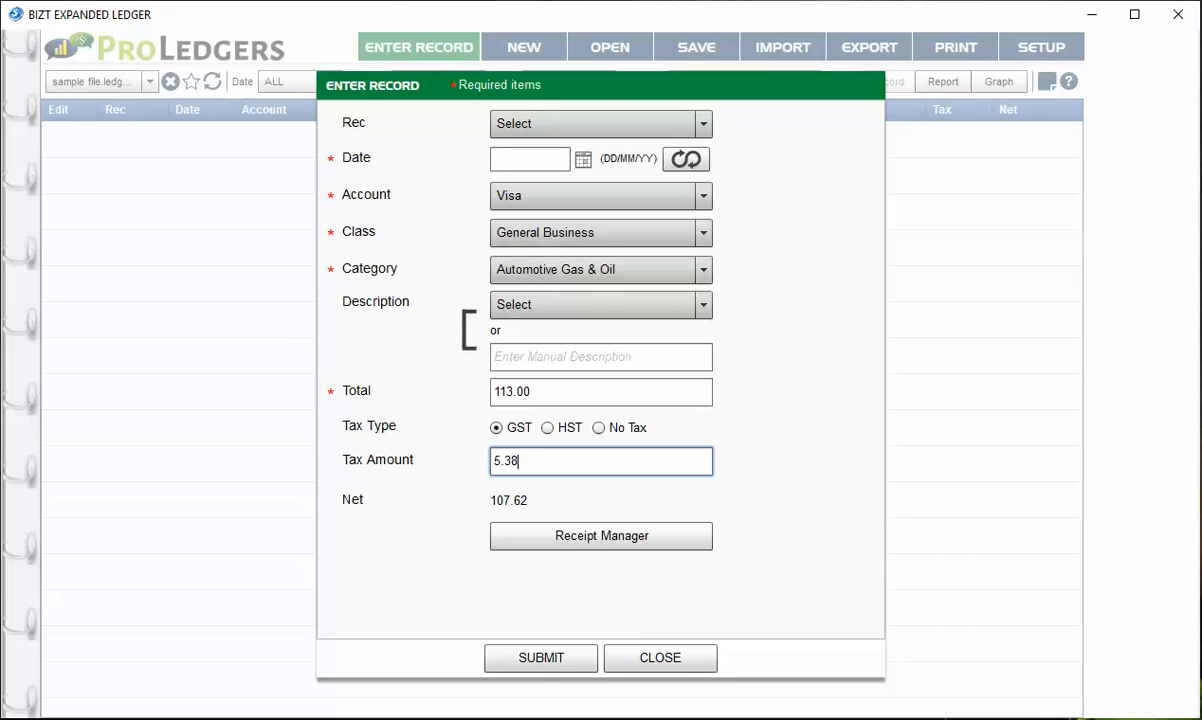
- Date the record 28/12/18, submit it and close the entry form
{"action": "left_click", "coordinate": [542, 660]}
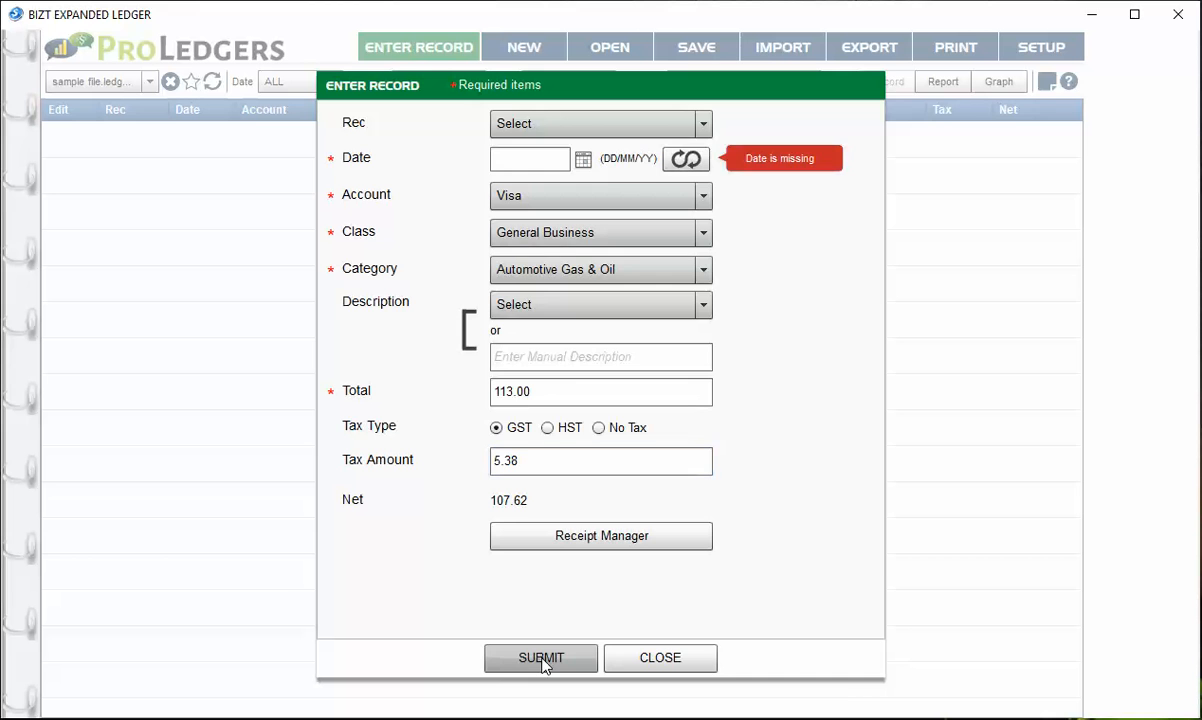
{"action": "left_click", "coordinate": [584, 160]}
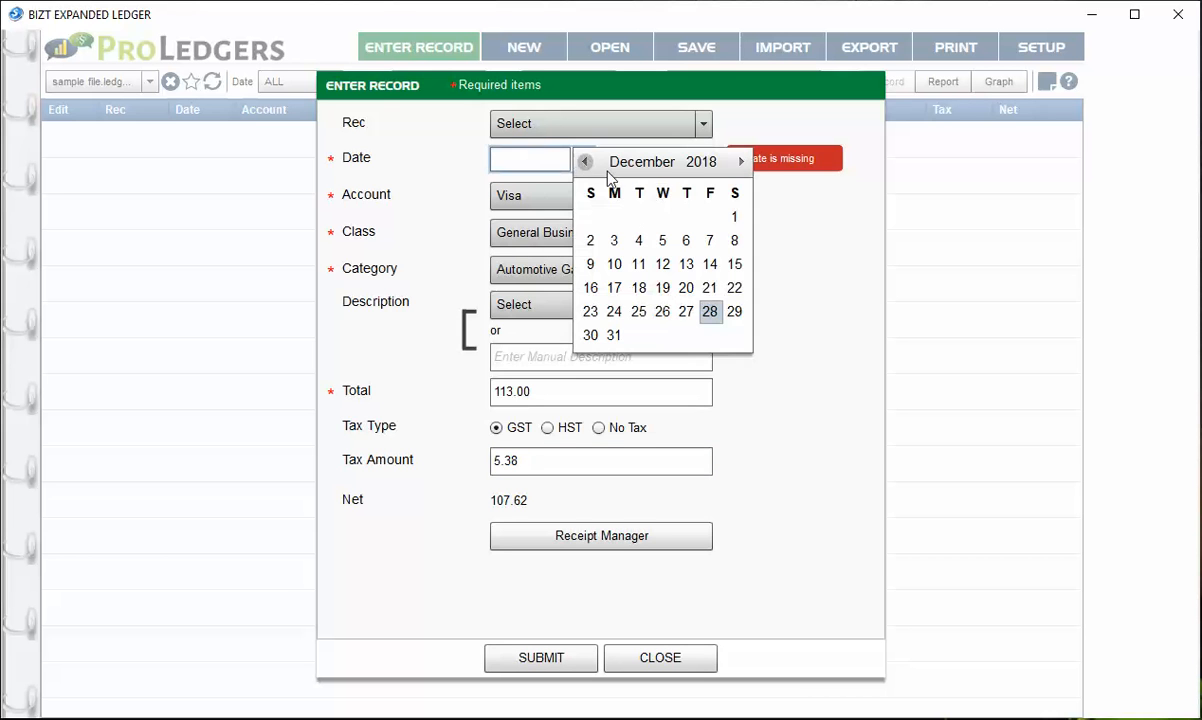
{"action": "left_click", "coordinate": [711, 309]}
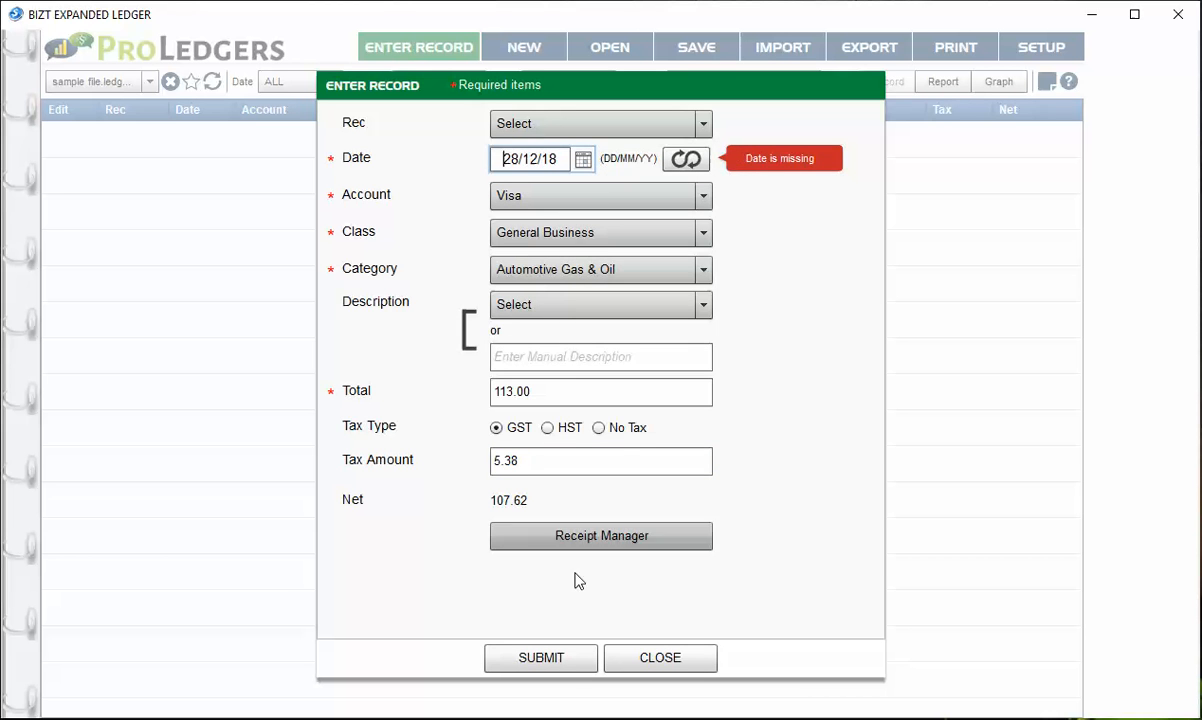
{"action": "left_click", "coordinate": [548, 662]}
{"action": "left_click", "coordinate": [674, 659]}
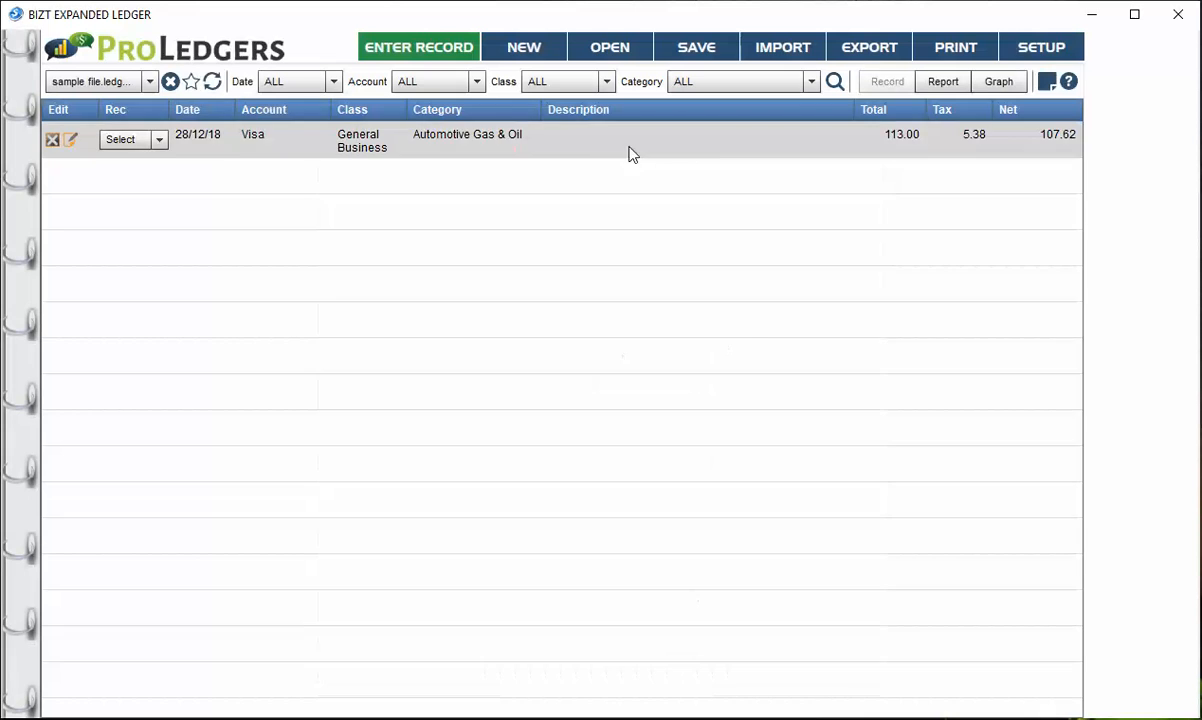
- Open the tax settings in the ledger setup and rename the Other Tax to GPT
{"action": "left_click", "coordinate": [1060, 53]}
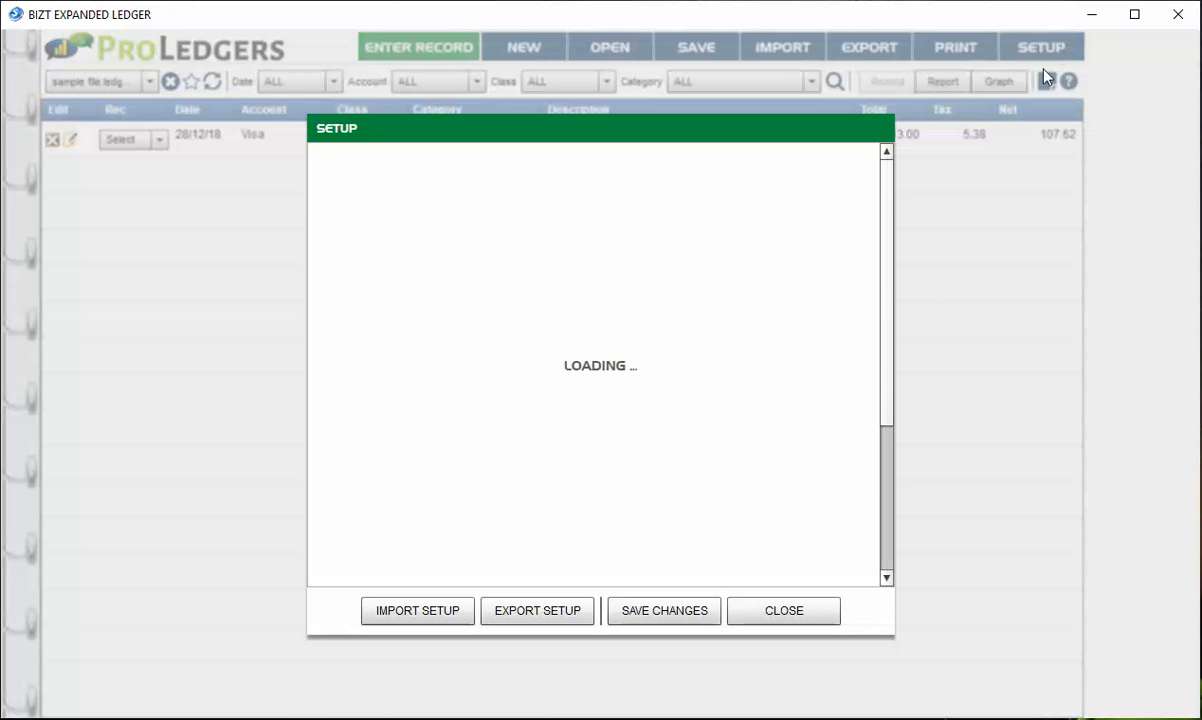
{"action": "left_click", "coordinate": [635, 556]}
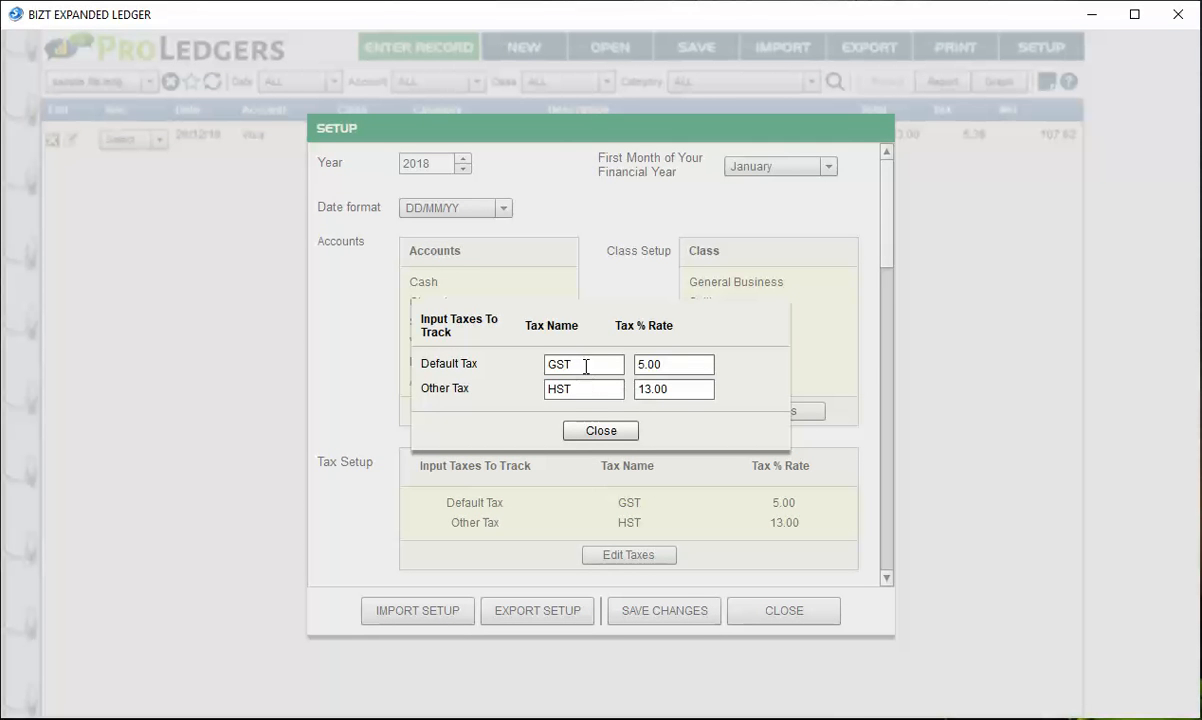
{"action": "left_click_drag", "start_coordinate": [590, 389], "coordinate": [497, 400]}
{"action": "type", "text": "GPT"}
- Switch to Calculator, divide 5 by 1.08 to work out the effective tax rate, and close it
{"action": "left_click_drag", "start_coordinate": [1201, 24], "coordinate": [907, 33]}
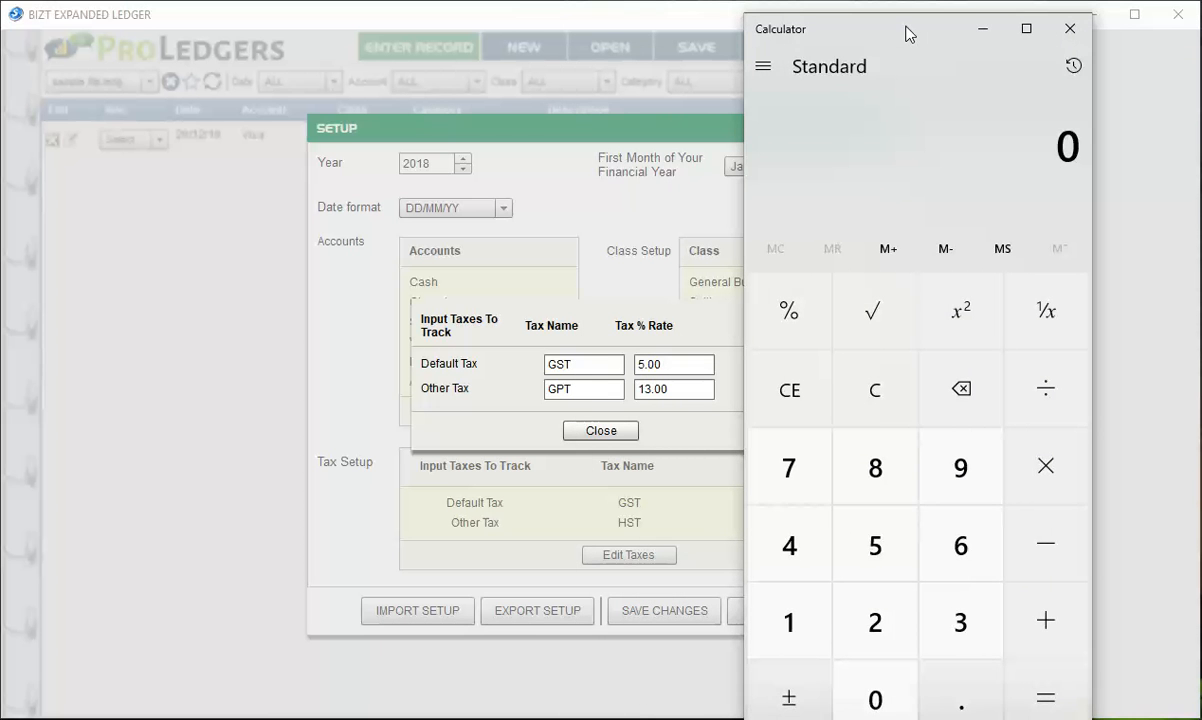
{"action": "left_click", "coordinate": [885, 561]}
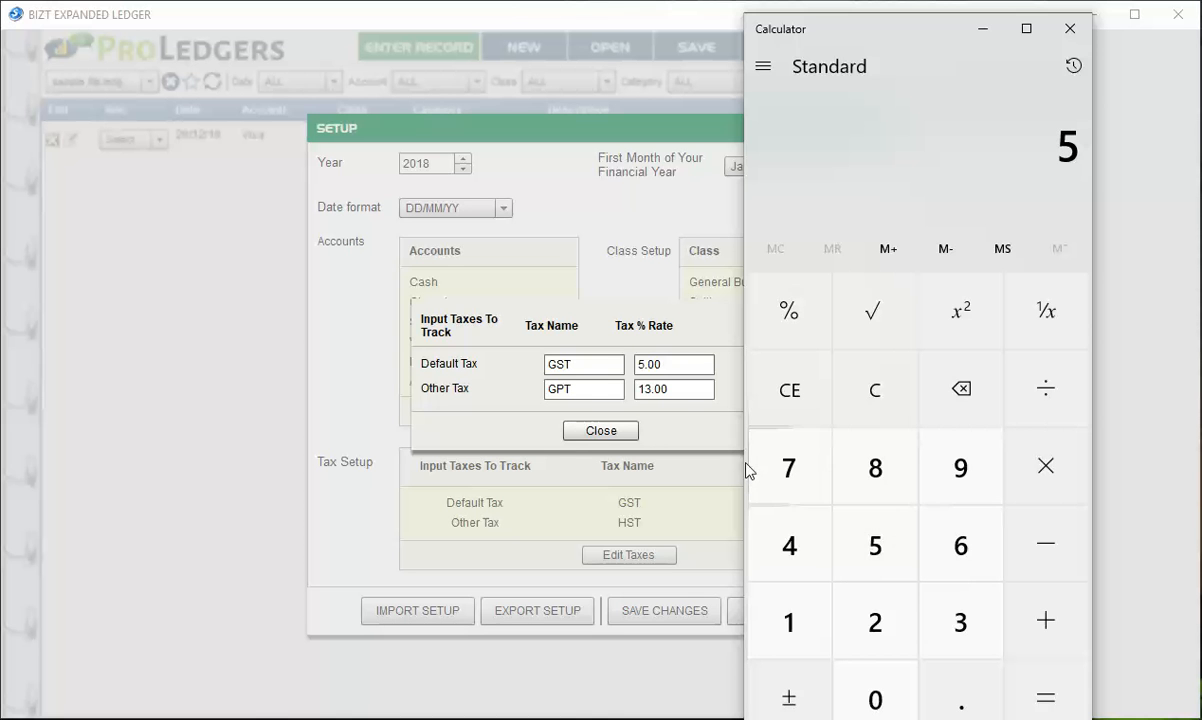
{"action": "left_click", "coordinate": [1050, 397]}
{"action": "left_click", "coordinate": [797, 617]}
{"action": "left_click", "coordinate": [950, 683]}
{"action": "left_click", "coordinate": [872, 692]}
{"action": "left_click", "coordinate": [874, 478]}
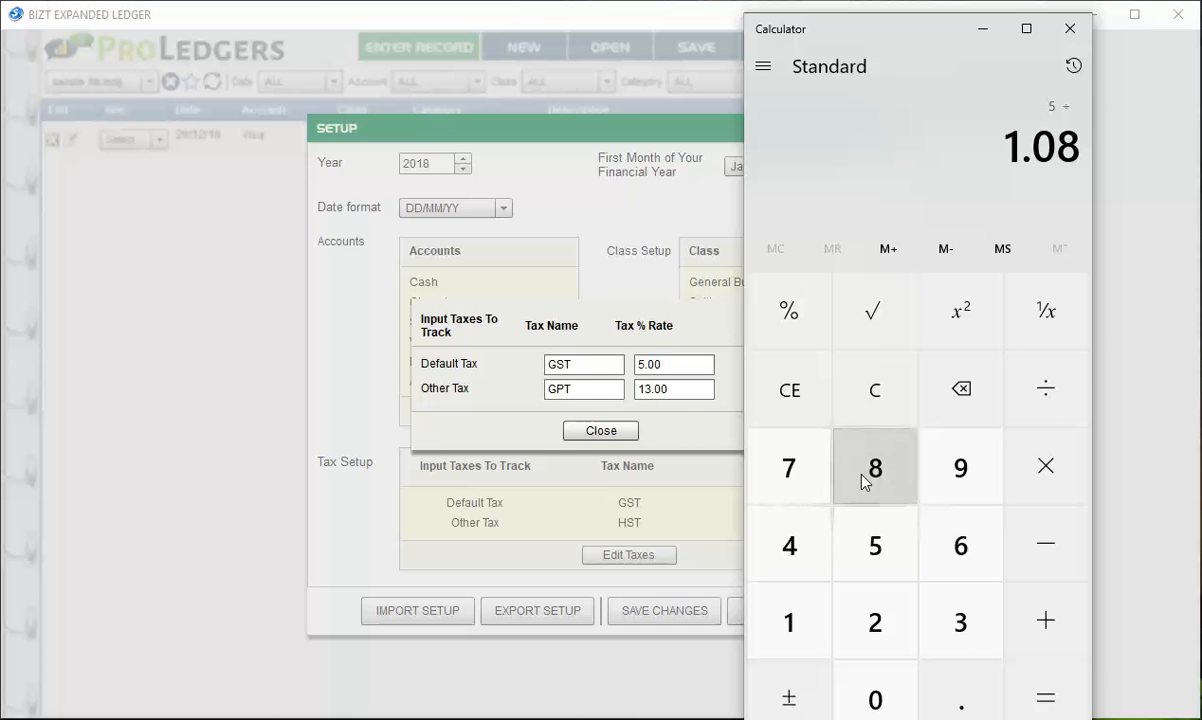
{"action": "left_click_drag", "start_coordinate": [852, 32], "coordinate": [851, 23]}
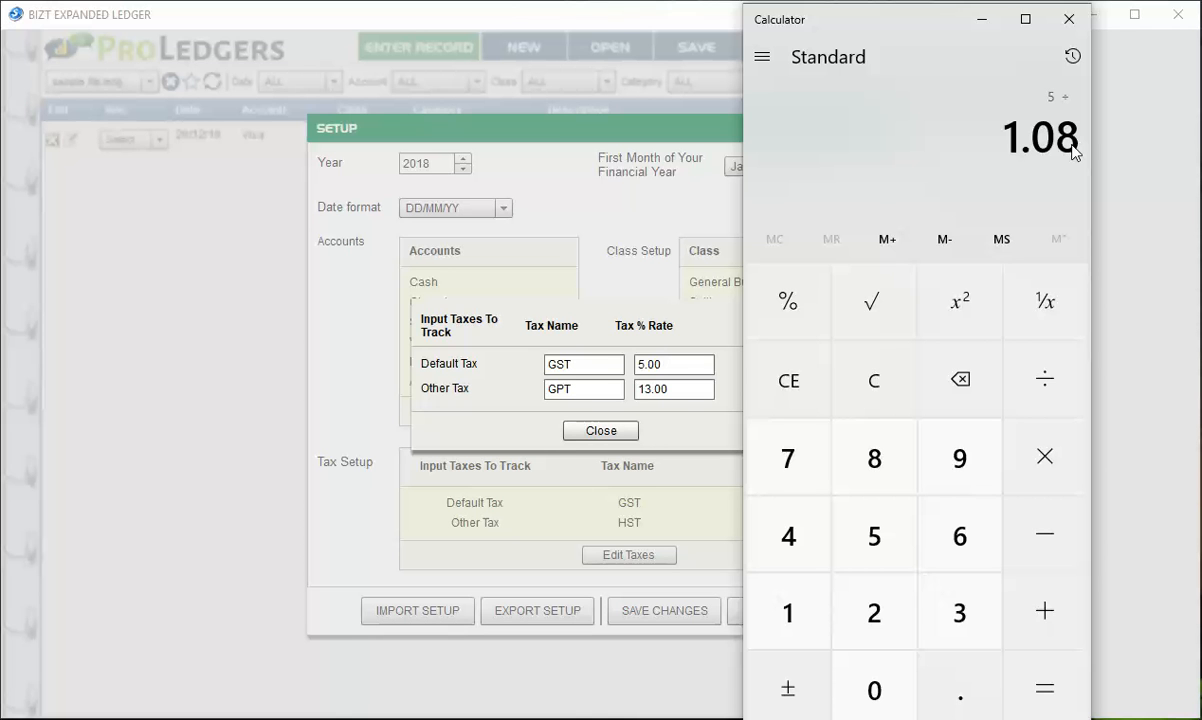
{"action": "left_click", "coordinate": [1070, 676]}
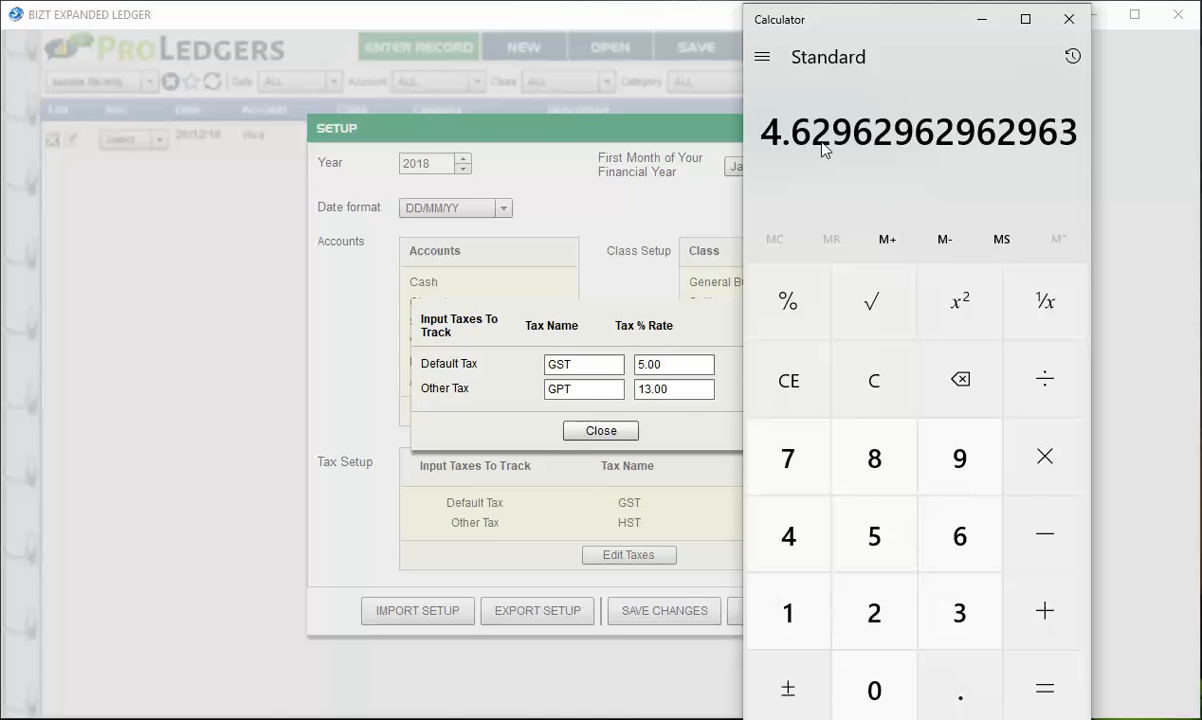
{"action": "left_click", "coordinate": [1067, 20]}
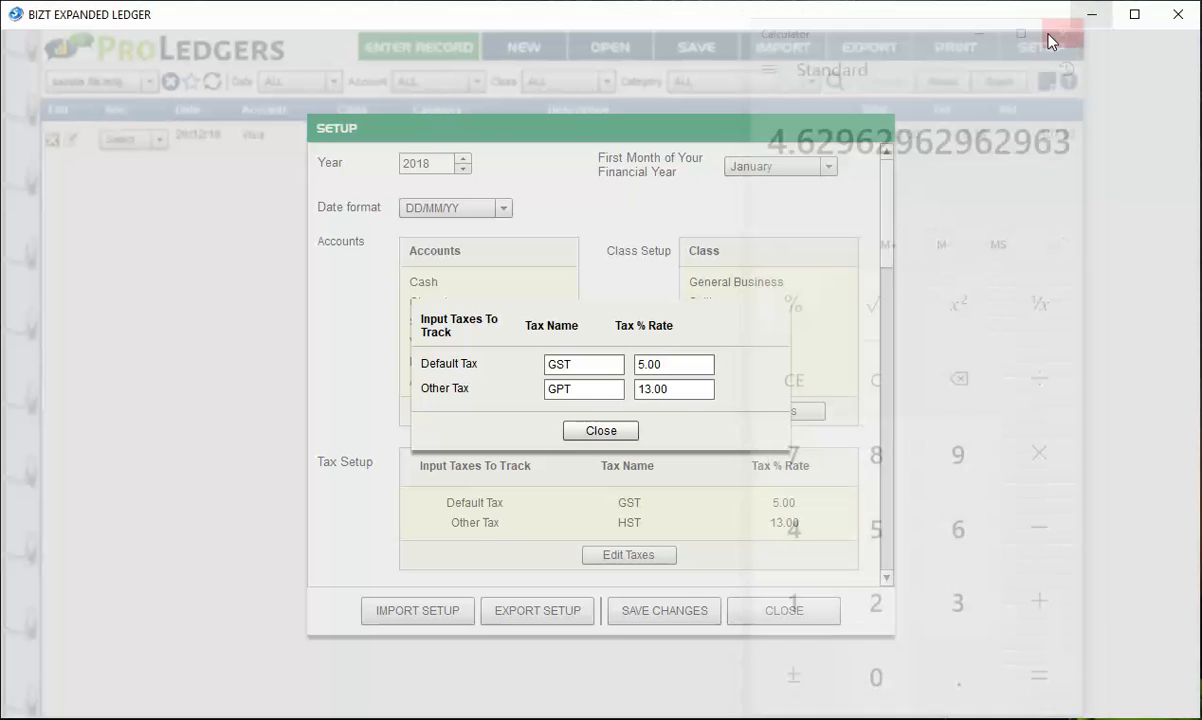
- Set the GPT tax rate to 4.63 % and save the setup changes
{"action": "left_click_drag", "start_coordinate": [692, 389], "coordinate": [578, 392]}
{"action": "type", "text": "4.63"}
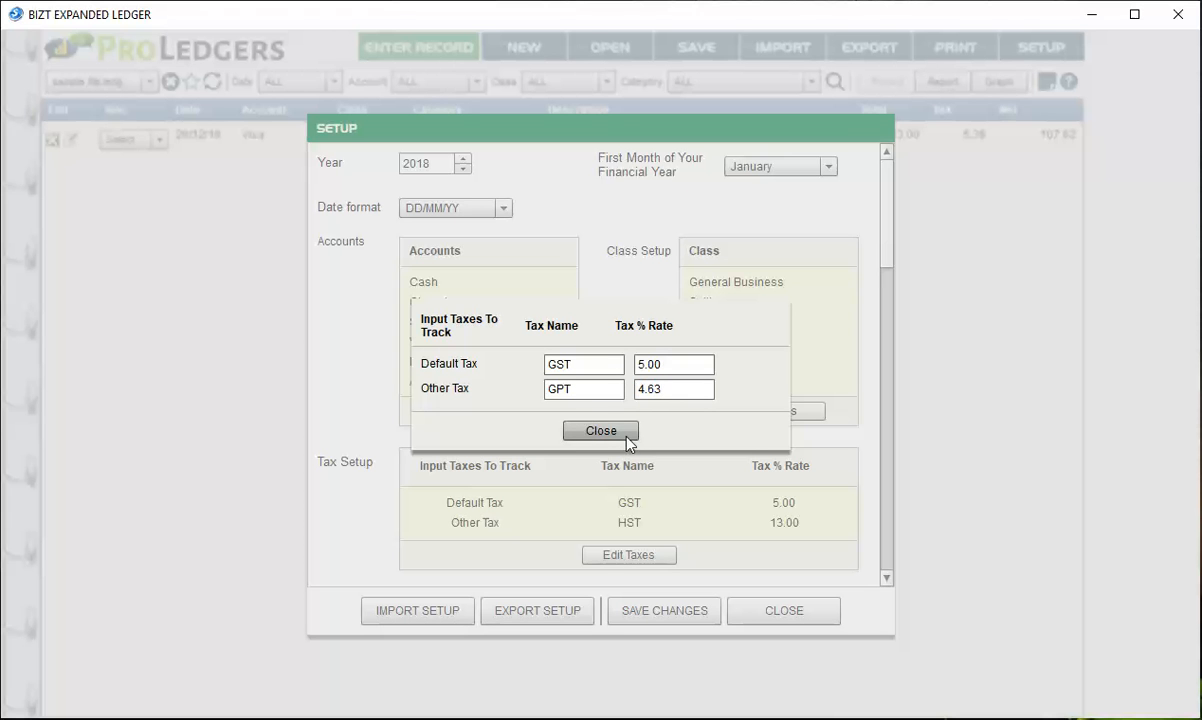
{"action": "left_click", "coordinate": [622, 433]}
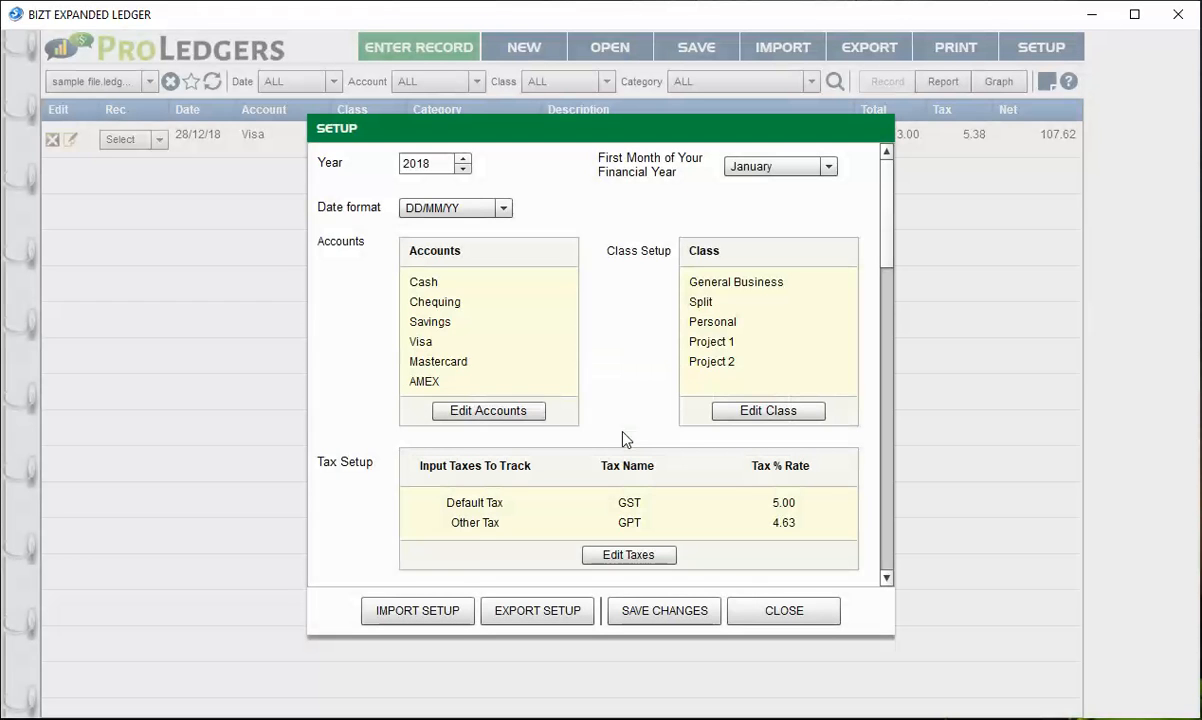
{"action": "left_click", "coordinate": [690, 612]}
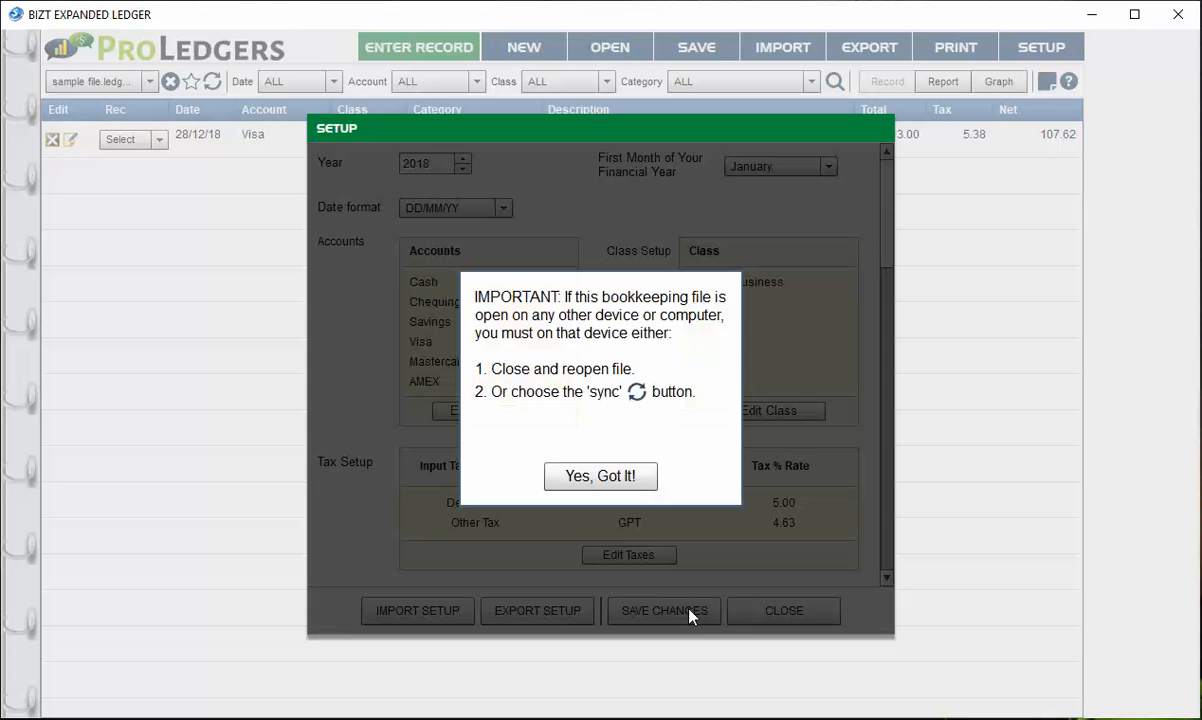
{"action": "left_click", "coordinate": [620, 478]}
- Open the Automotive Gas & Oil record for editing and set its tax type to GPT
{"action": "double_click", "coordinate": [712, 143]}
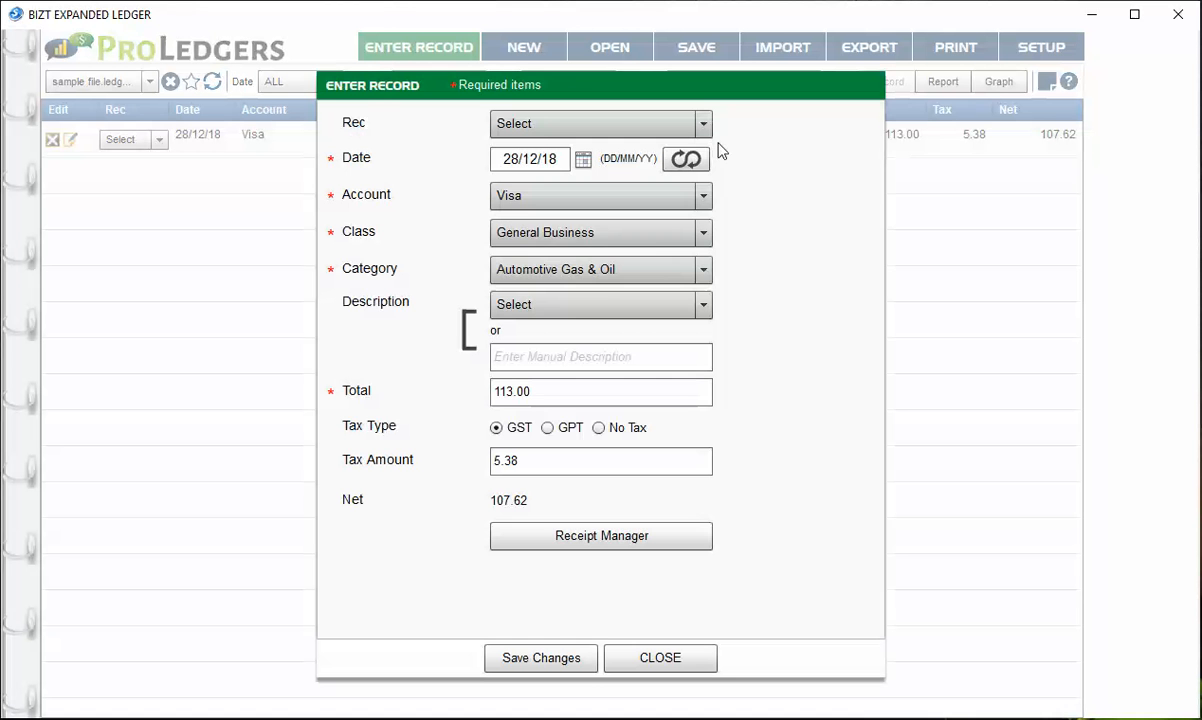
{"action": "left_click", "coordinate": [547, 428]}
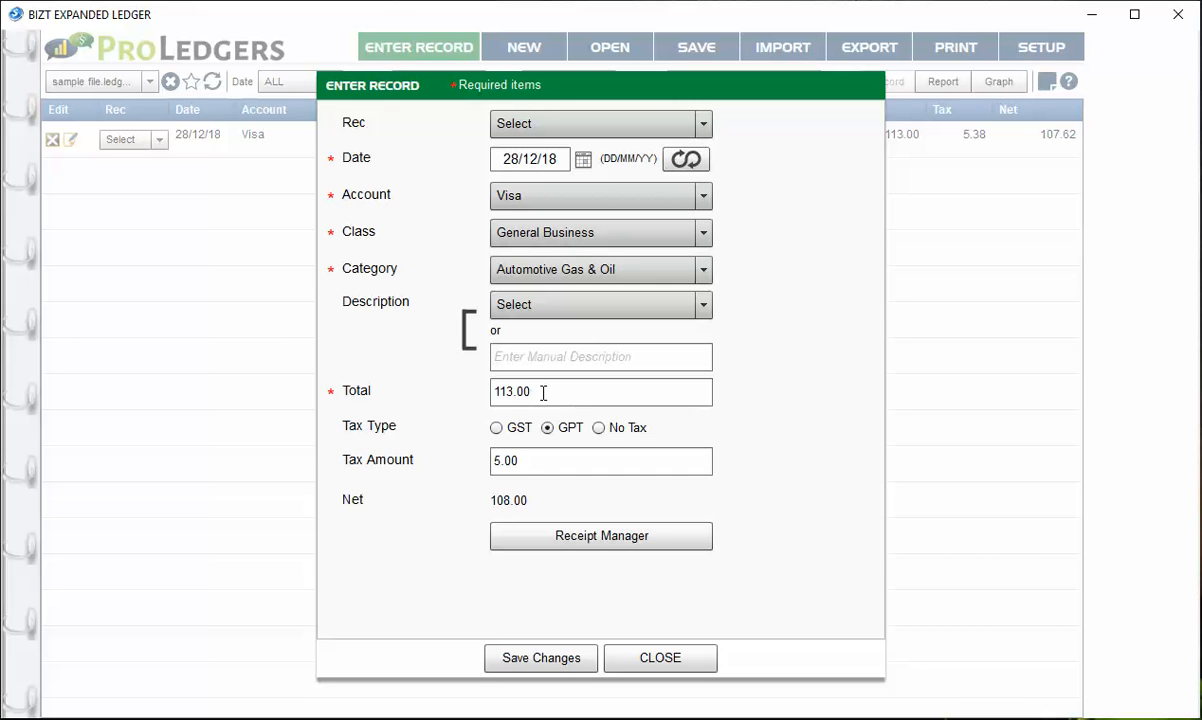
- Try the record with a total of 105 and the GST tax type
{"action": "left_click_drag", "start_coordinate": [543, 392], "coordinate": [398, 380]}
{"action": "type", "text": "105"}
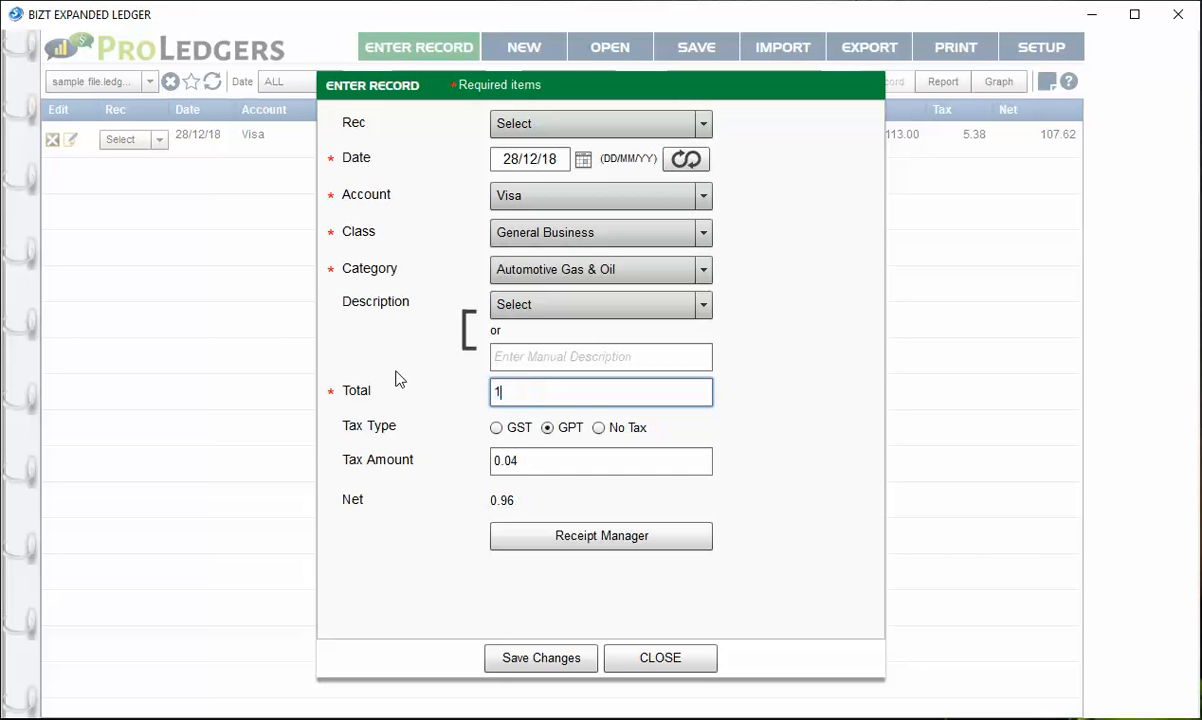
{"action": "left_click", "coordinate": [496, 429]}
- Set the record's total to 113.00 with the GPT tax type
{"action": "left_click_drag", "start_coordinate": [538, 391], "coordinate": [447, 400]}
{"action": "type", "text": "113"}
{"action": "left_click", "coordinate": [549, 428]}
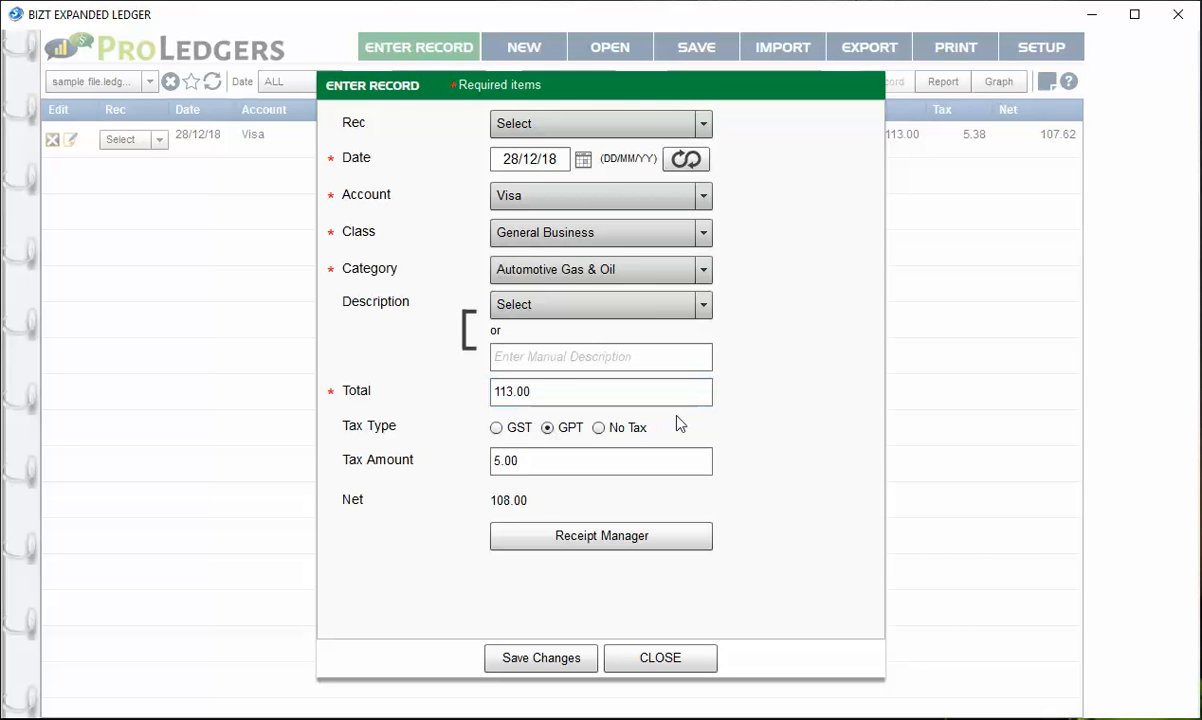